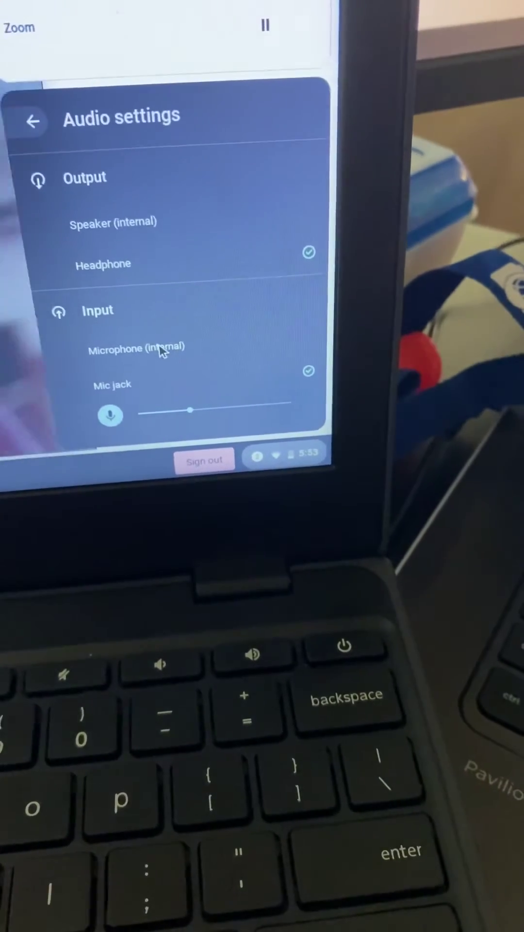
click(164, 348)
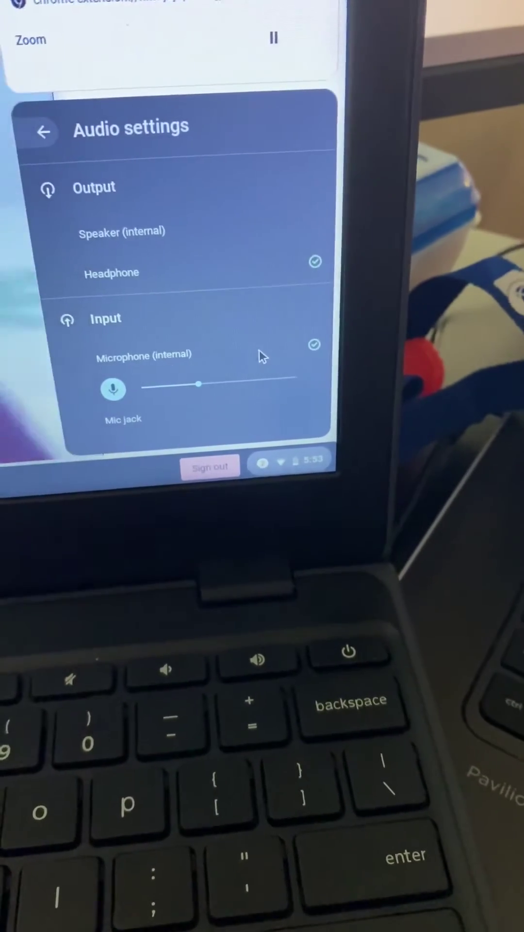